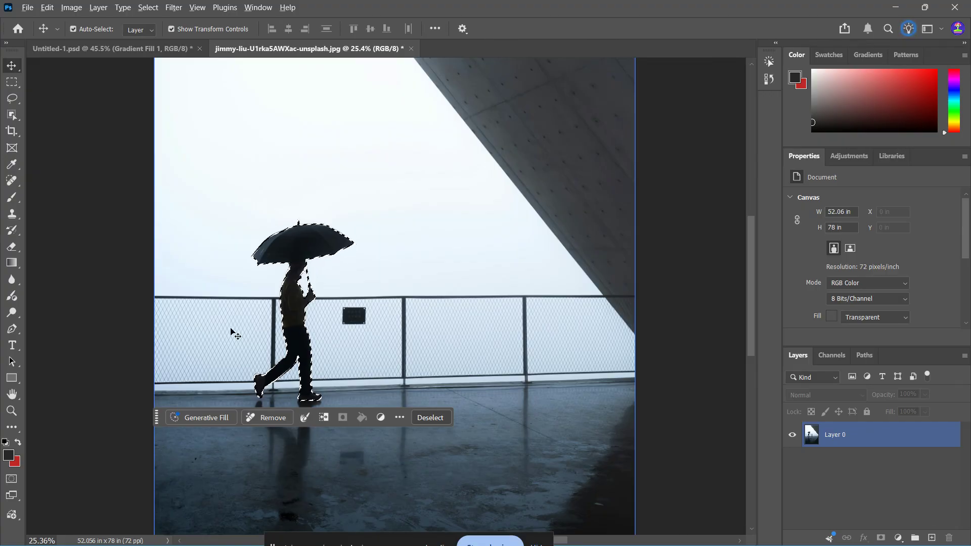
- Replace the selected walking figure with the umbrella using Generative Fill, with the Firefly model and an empty prompt
{"action": "scroll", "coordinate": [233, 334], "scroll_direction": "up", "scroll_amount": 3}
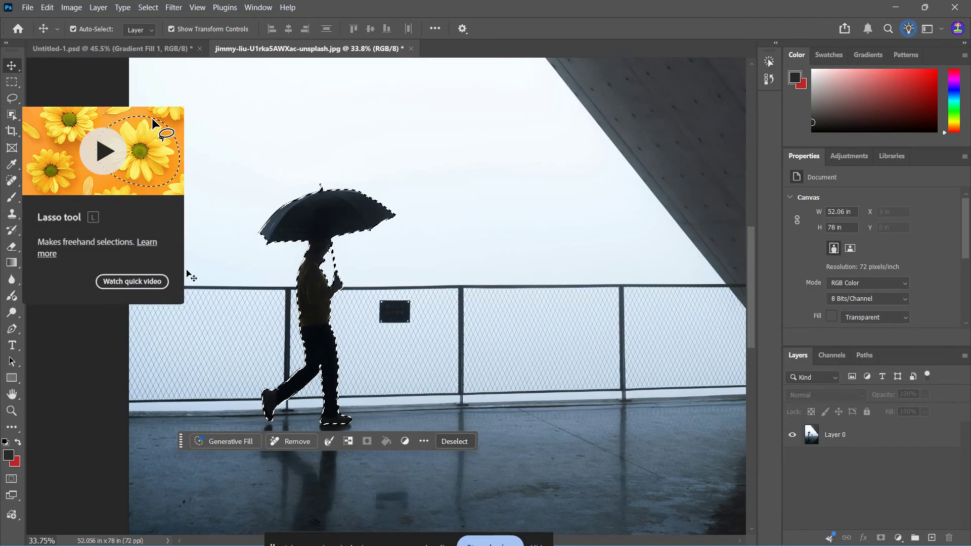
{"action": "left_click", "coordinate": [189, 275]}
{"action": "scroll", "coordinate": [310, 373], "scroll_direction": "up", "scroll_amount": 5}
{"action": "scroll", "coordinate": [310, 373], "scroll_direction": "up", "scroll_amount": 2}
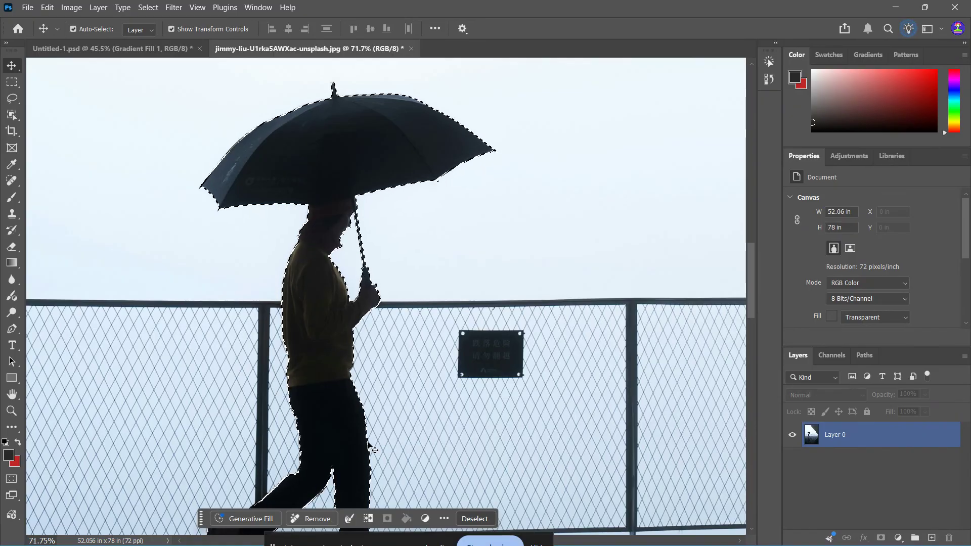
{"action": "scroll", "coordinate": [292, 494], "scroll_direction": "down", "scroll_amount": 3}
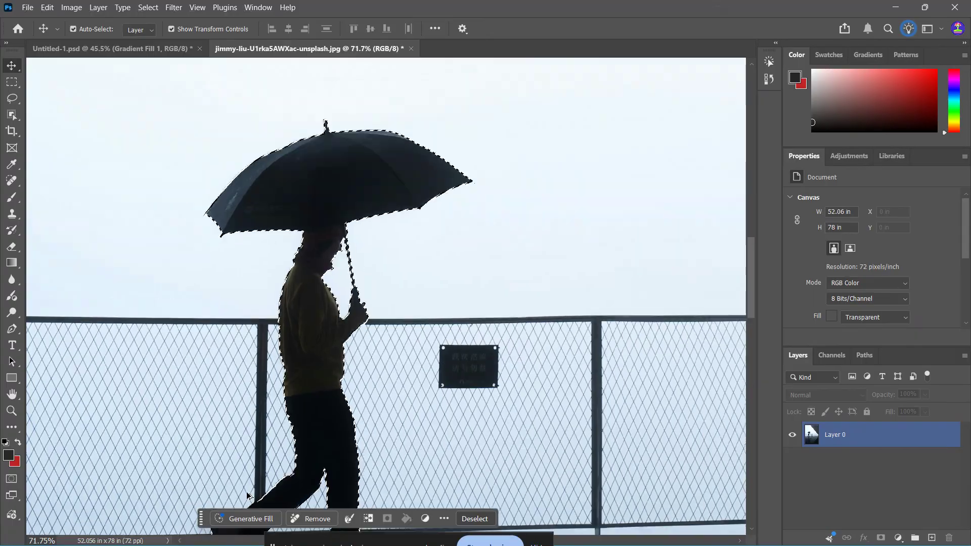
{"action": "scroll", "coordinate": [263, 500], "scroll_direction": "down", "scroll_amount": 1}
{"action": "scroll", "coordinate": [263, 500], "scroll_direction": "down", "scroll_amount": 1}
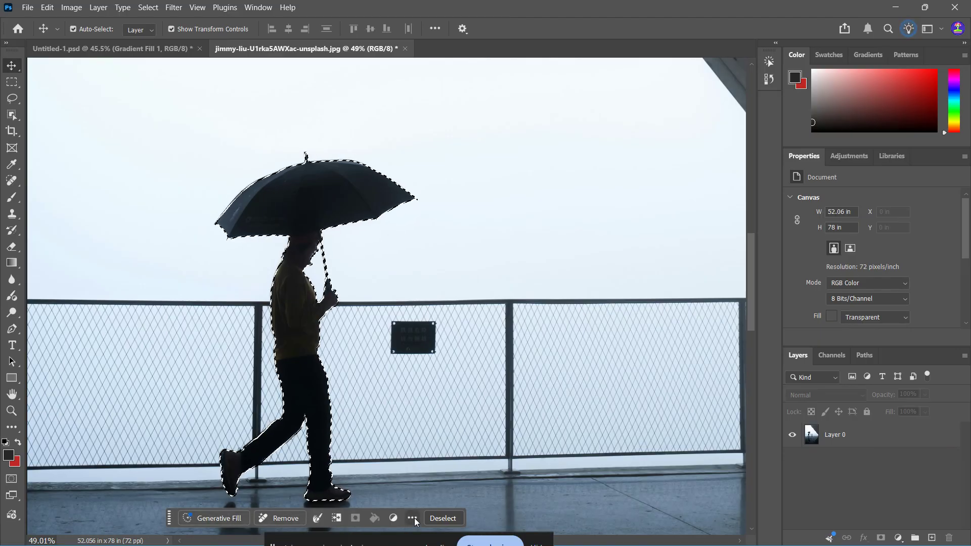
{"action": "left_click", "coordinate": [256, 7]}
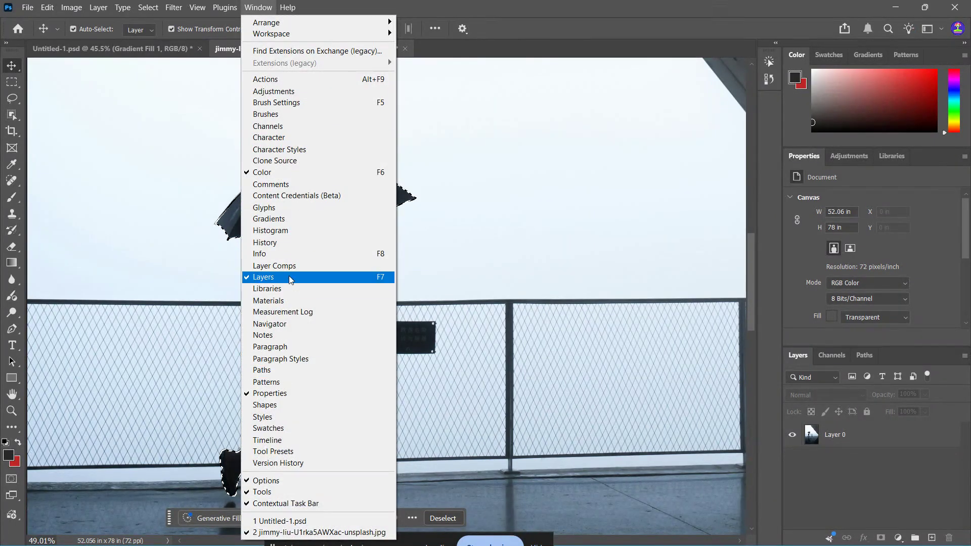
{"action": "left_click", "coordinate": [192, 517]}
{"action": "left_click", "coordinate": [192, 517]}
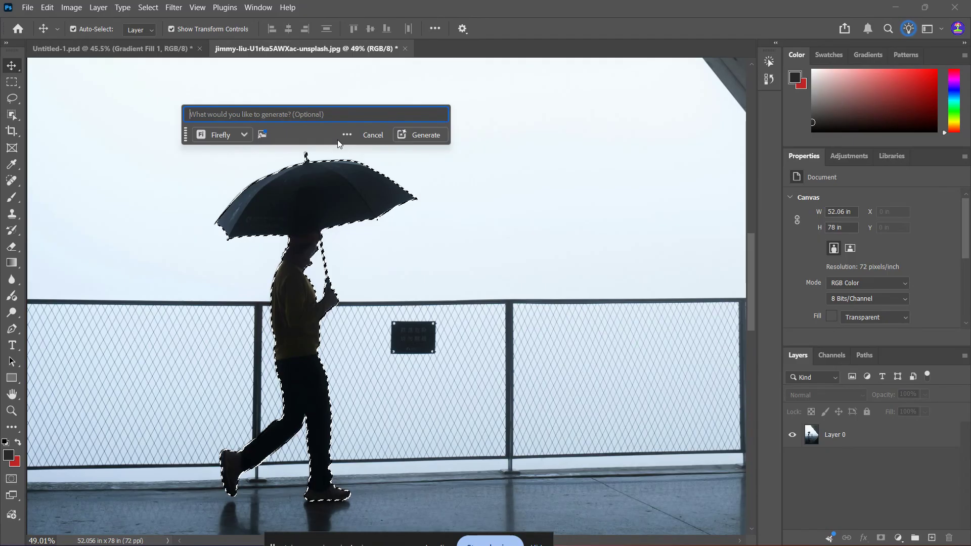
{"action": "left_click", "coordinate": [412, 132]}
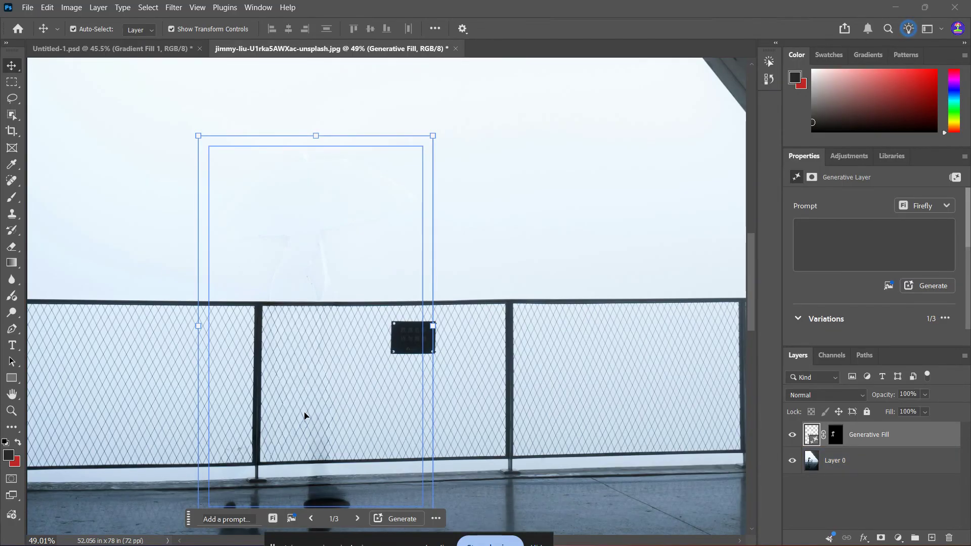
- Compare the three generated variations of the Generative Fill layer and choose the third one
{"action": "scroll", "coordinate": [335, 405], "scroll_direction": "down", "scroll_amount": 2}
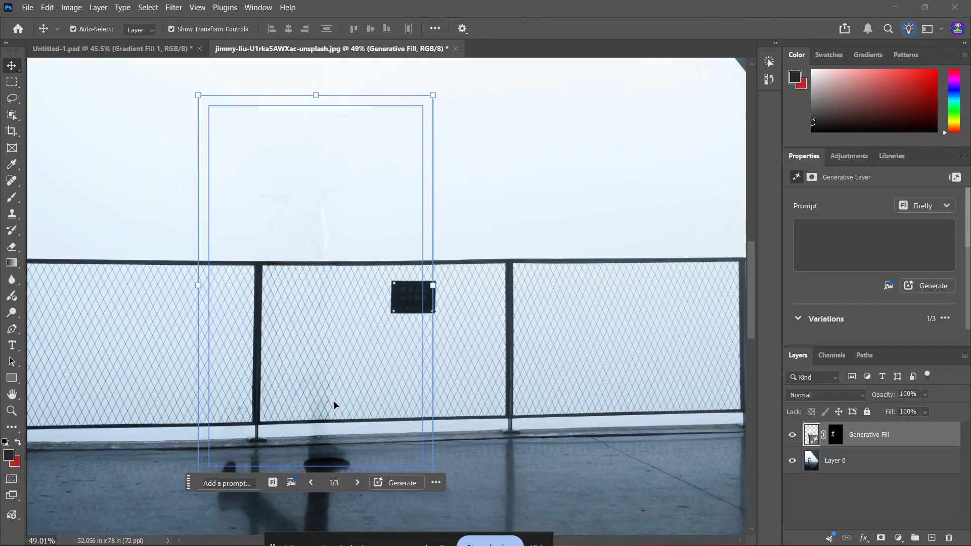
{"action": "scroll", "coordinate": [914, 278], "scroll_direction": "down", "scroll_amount": 3}
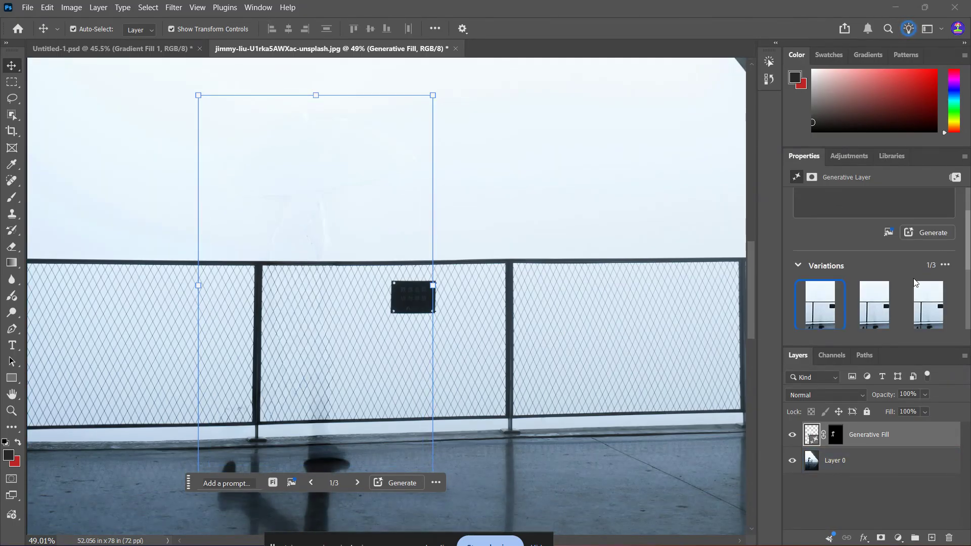
{"action": "mouse_move", "coordinate": [880, 266]}
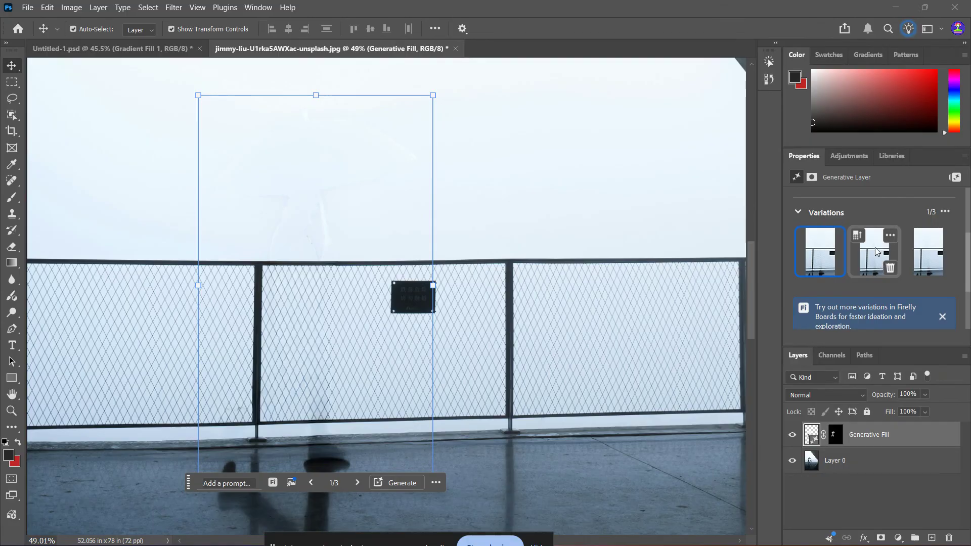
{"action": "left_click", "coordinate": [866, 253]}
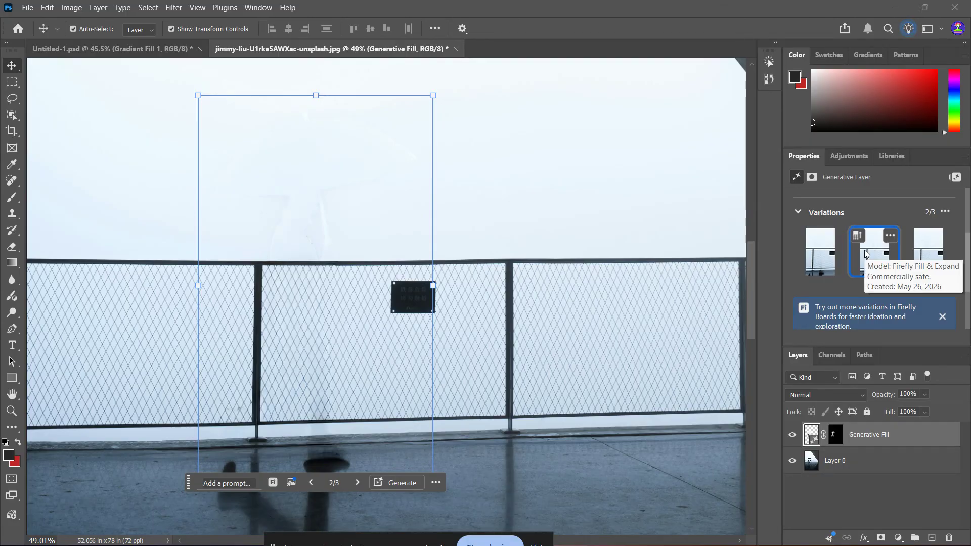
{"action": "left_click", "coordinate": [937, 257]}
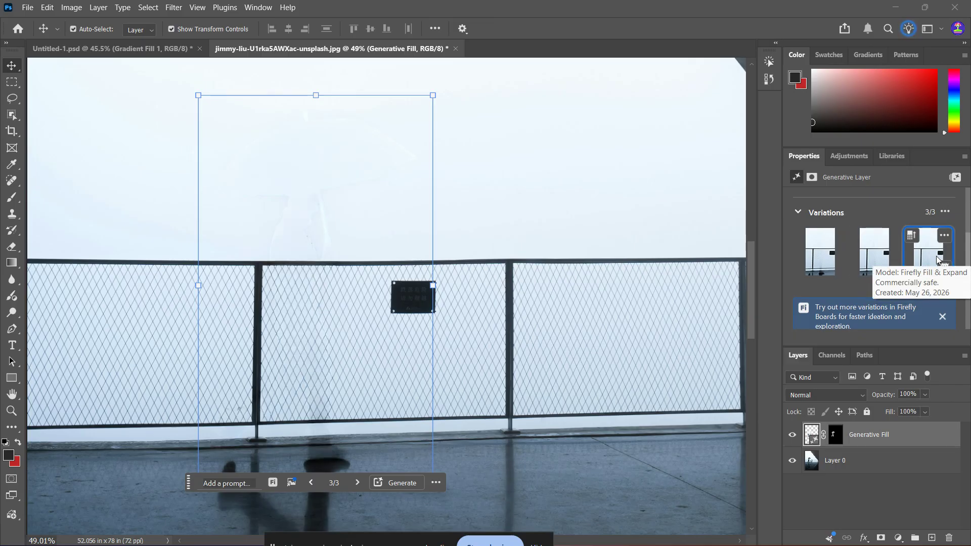
{"action": "left_click", "coordinate": [871, 259]}
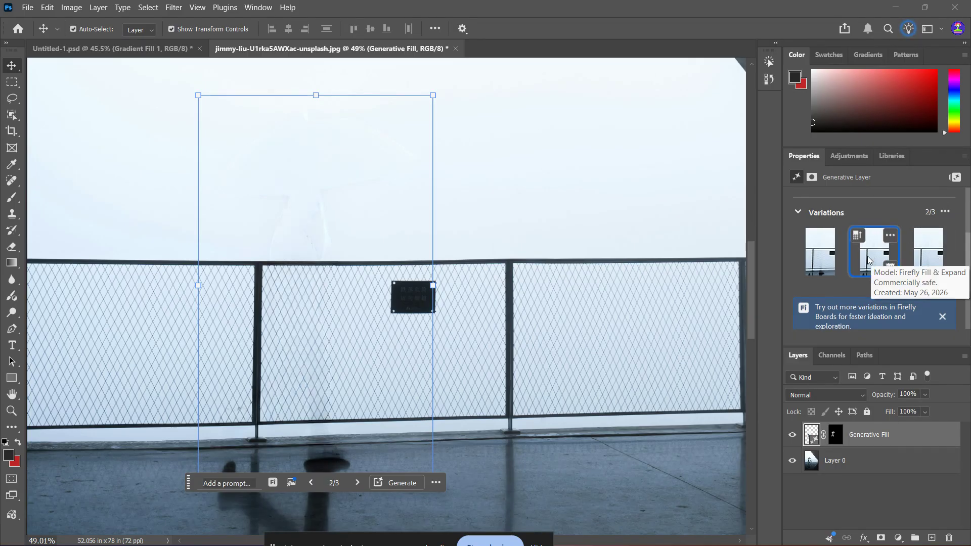
{"action": "left_click", "coordinate": [826, 253]}
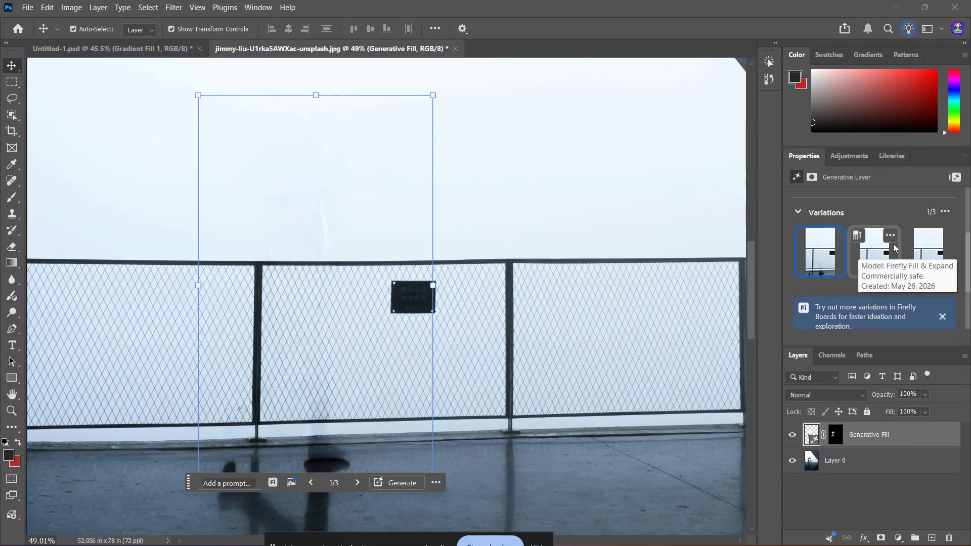
{"action": "left_click", "coordinate": [919, 250]}
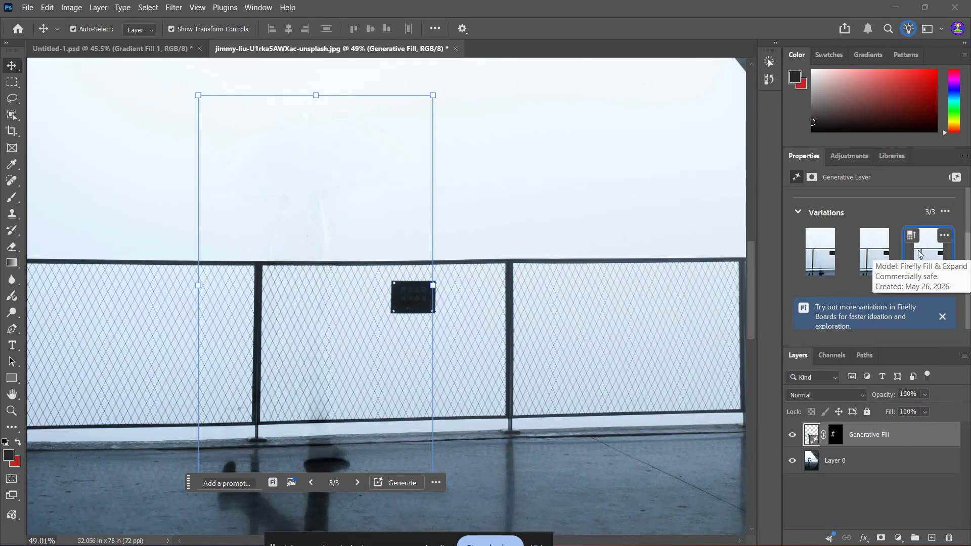
{"action": "scroll", "coordinate": [903, 296], "scroll_direction": "down", "scroll_amount": 1}
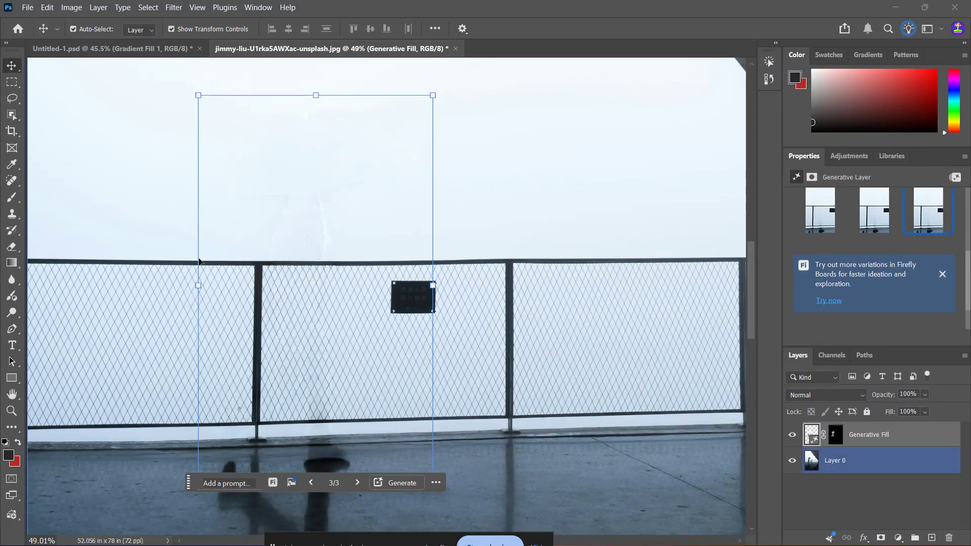
- Examine the filled area within the whole photo and review the Generative Fill layer's prompt and variation options, leaving no layer selected
{"action": "left_click", "coordinate": [586, 442]}
{"action": "scroll", "coordinate": [361, 412], "scroll_direction": "down", "scroll_amount": 6}
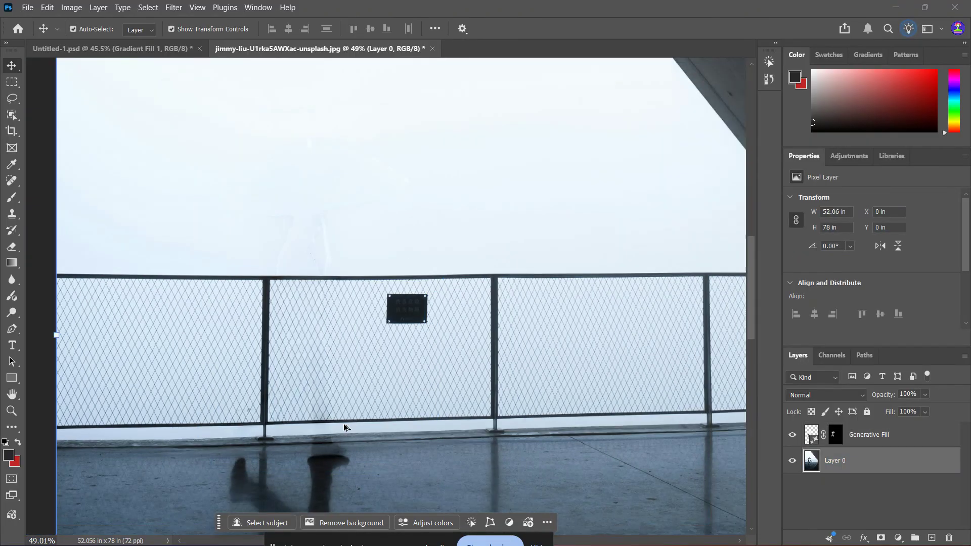
{"action": "scroll", "coordinate": [389, 433], "scroll_direction": "down", "scroll_amount": 3}
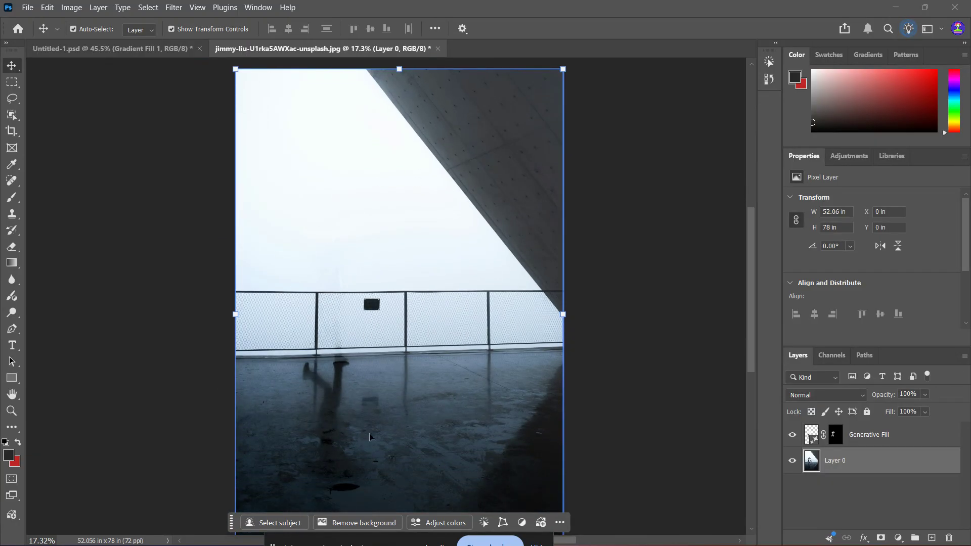
{"action": "scroll", "coordinate": [454, 438], "scroll_direction": "down", "scroll_amount": 1}
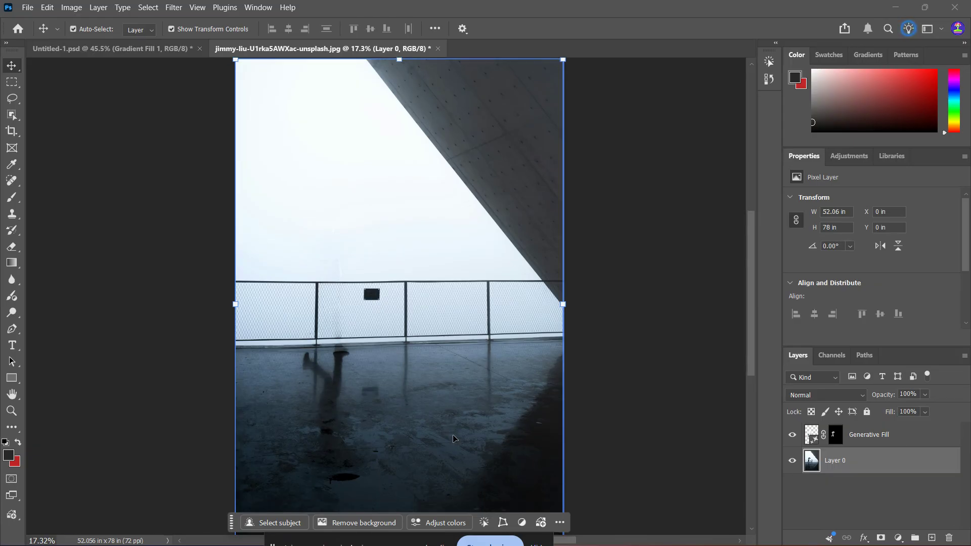
{"action": "scroll", "coordinate": [937, 275], "scroll_direction": "down", "scroll_amount": 3}
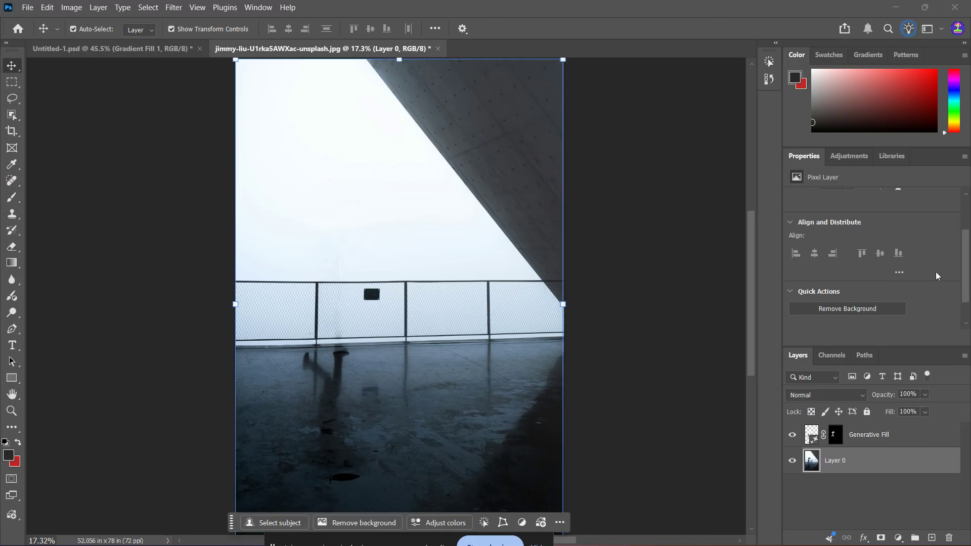
{"action": "scroll", "coordinate": [937, 276], "scroll_direction": "up", "scroll_amount": 3}
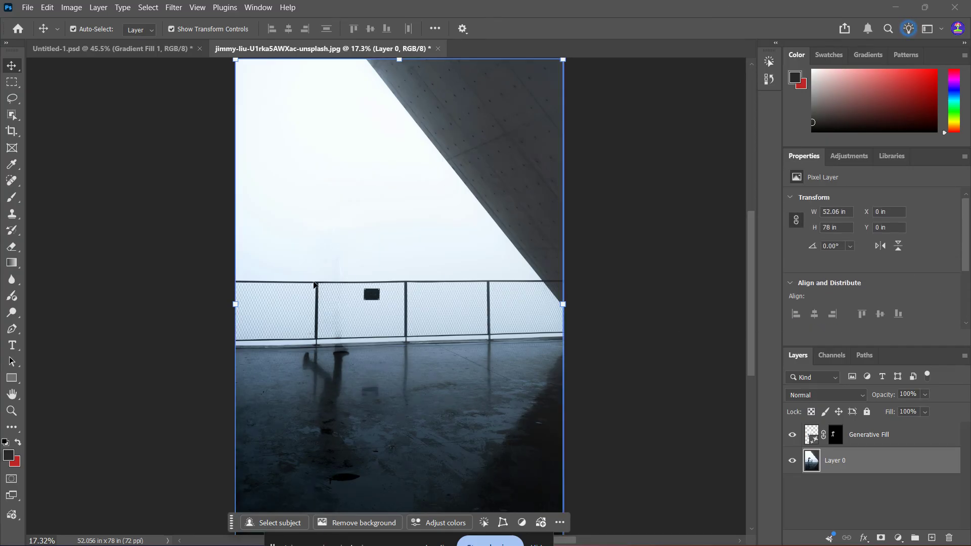
{"action": "left_click", "coordinate": [335, 320]}
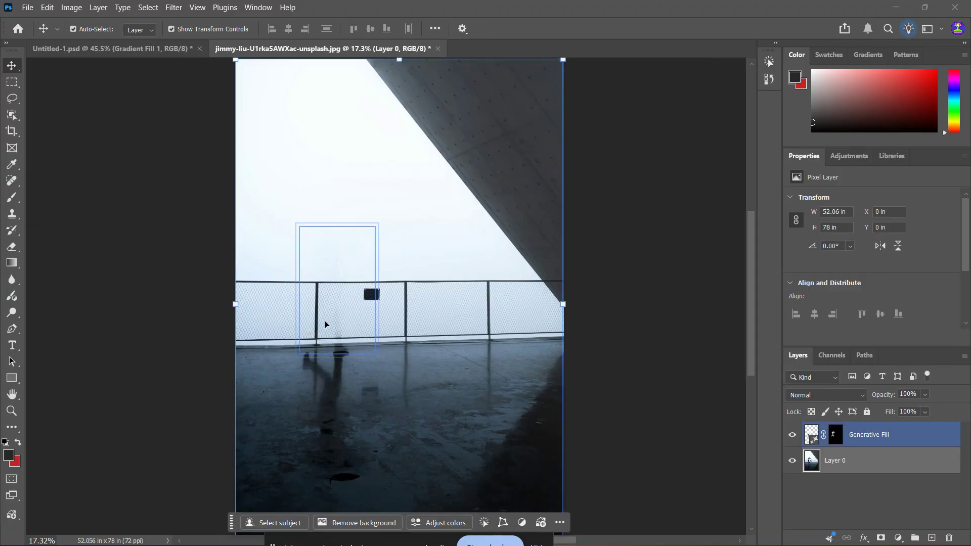
{"action": "scroll", "coordinate": [933, 277], "scroll_direction": "up", "scroll_amount": 3}
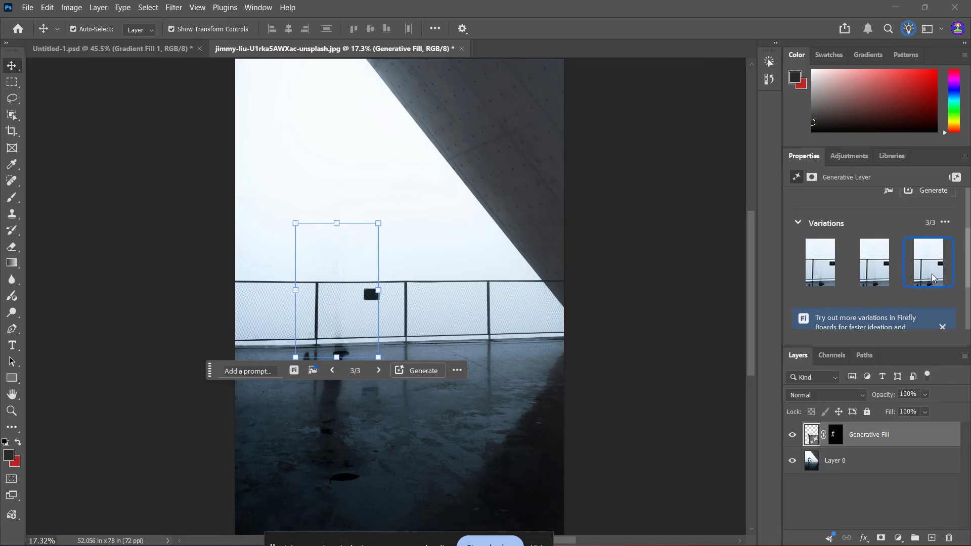
{"action": "scroll", "coordinate": [934, 278], "scroll_direction": "up", "scroll_amount": 1}
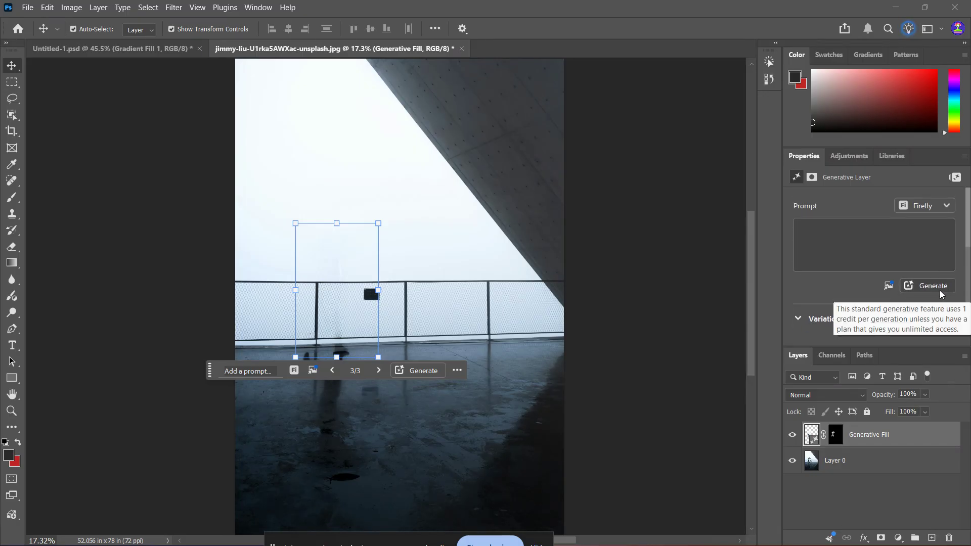
{"action": "scroll", "coordinate": [836, 322], "scroll_direction": "down", "scroll_amount": 2}
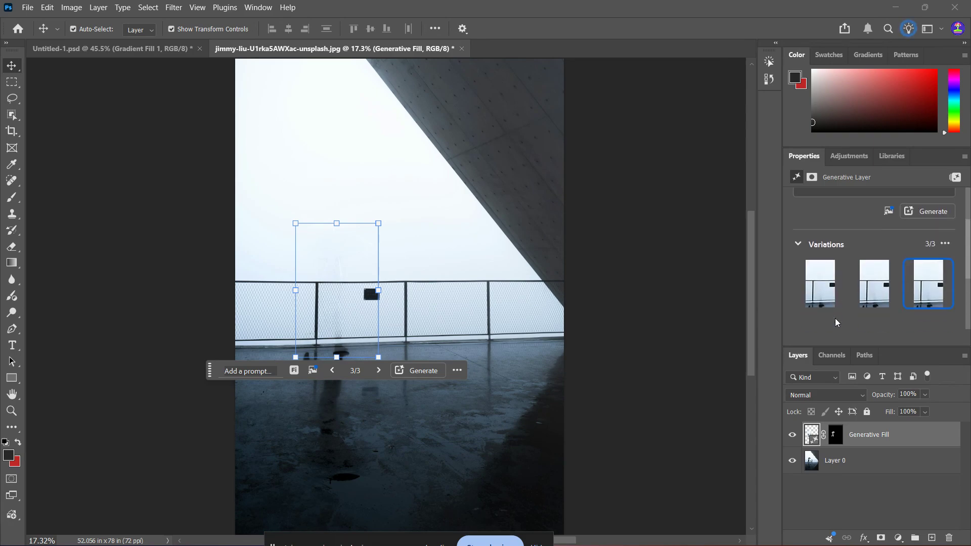
{"action": "left_click", "coordinate": [633, 389]}
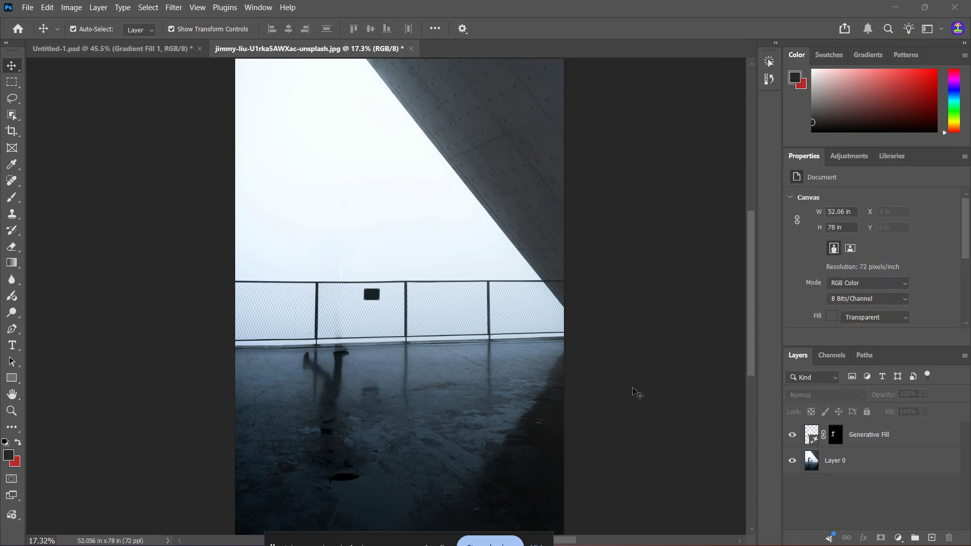